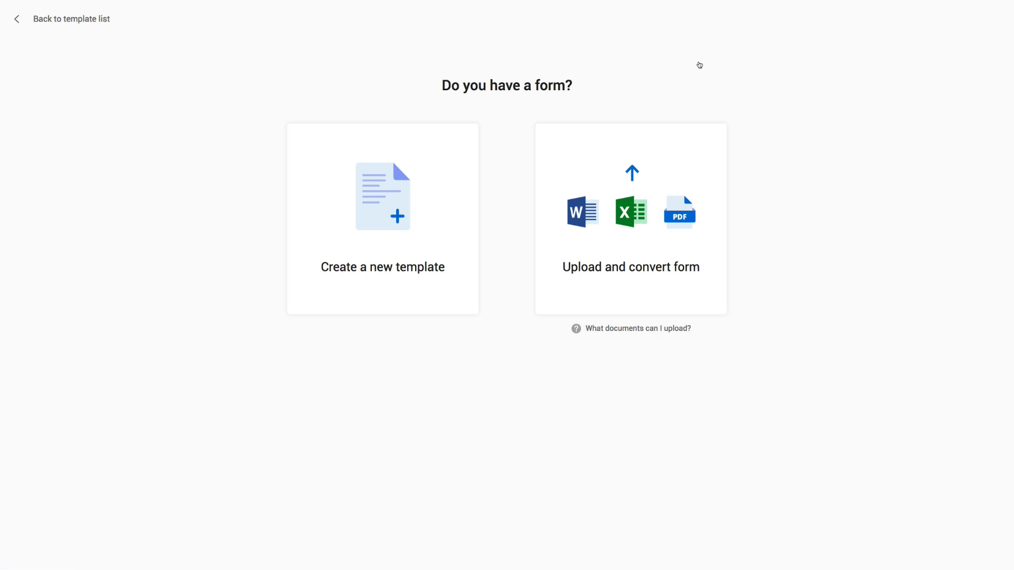
Create a new template titled "SafetyCulture Cafe's - QLD" with the description "Quality Inspection Checklist".
click(391, 187)
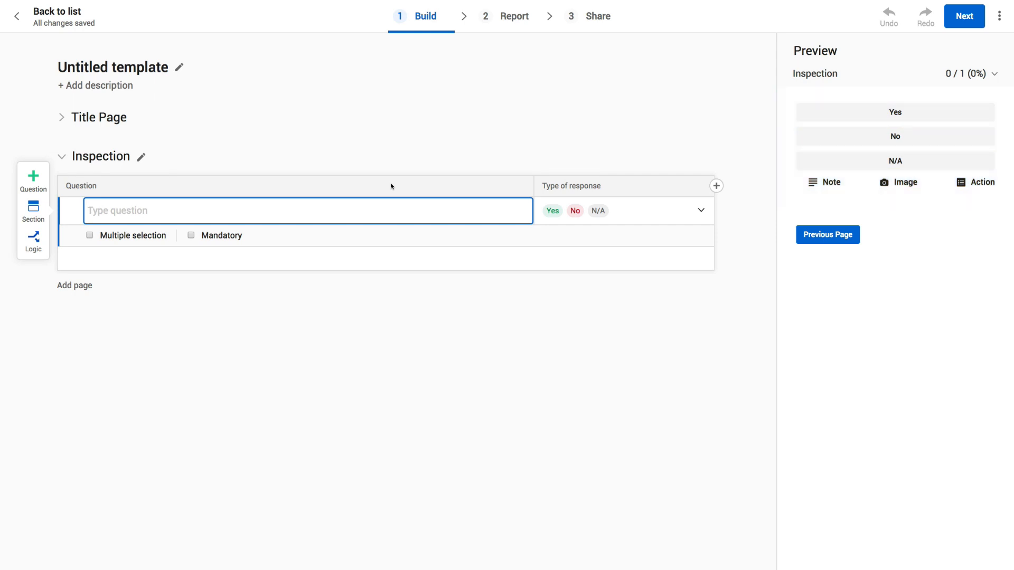
click(151, 66)
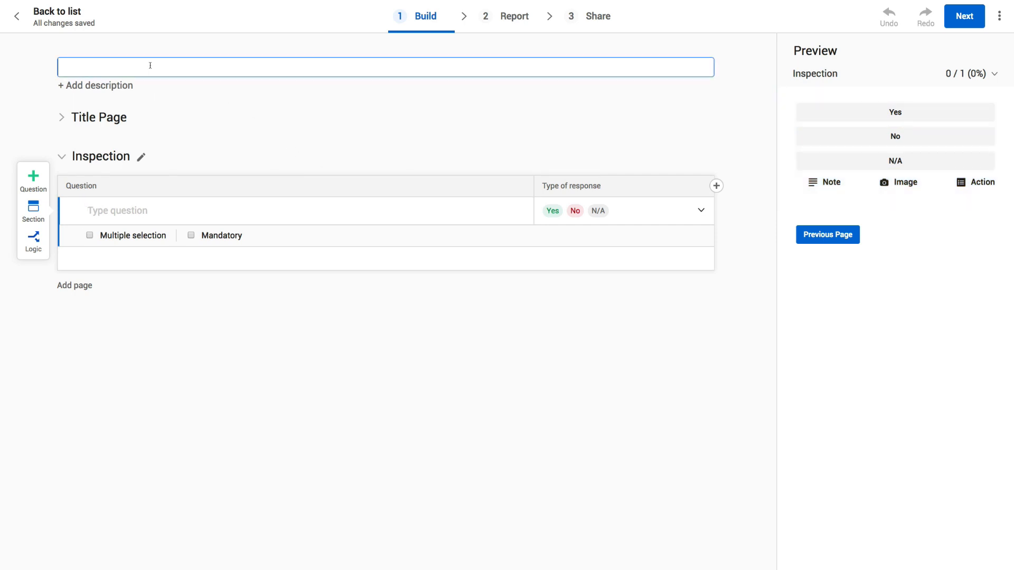
text(SafetyCulture Cafe's - QLD)
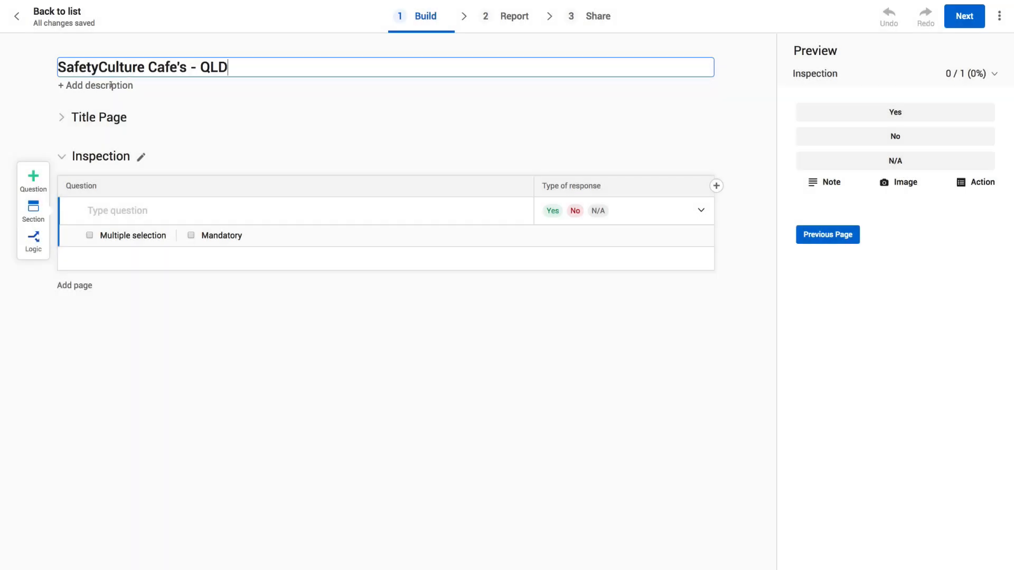
click(111, 85)
text(Quality Inspection Checklist)
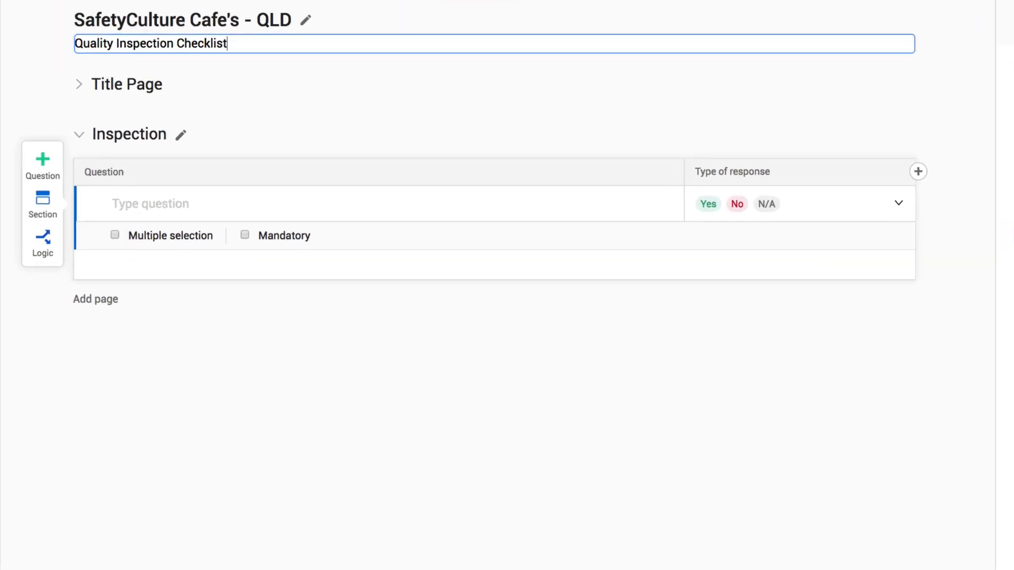
Review the Title Page questions, and add a "Brand Standards" section above the empty question on the Inspection page.
click(79, 85)
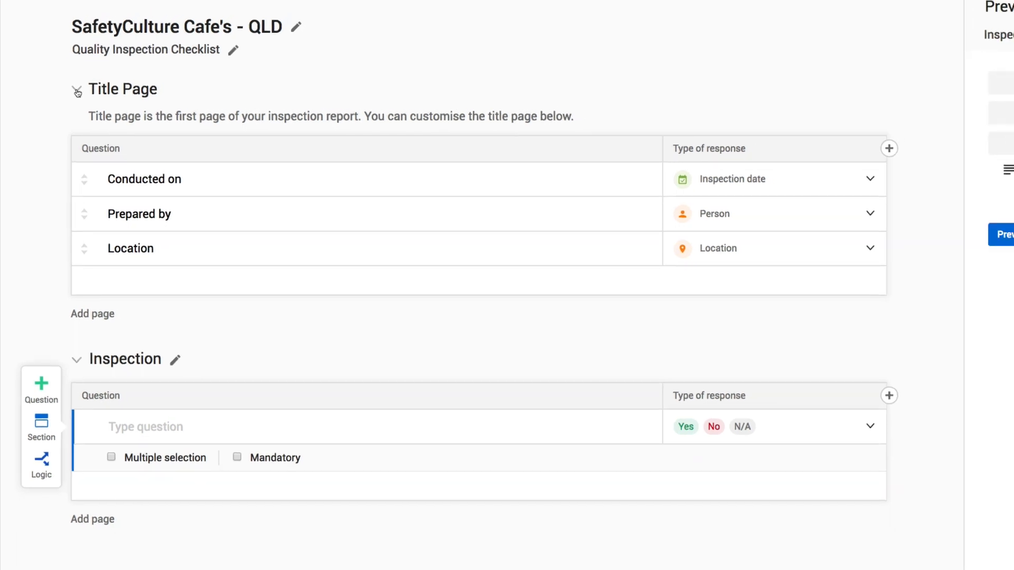
click(62, 119)
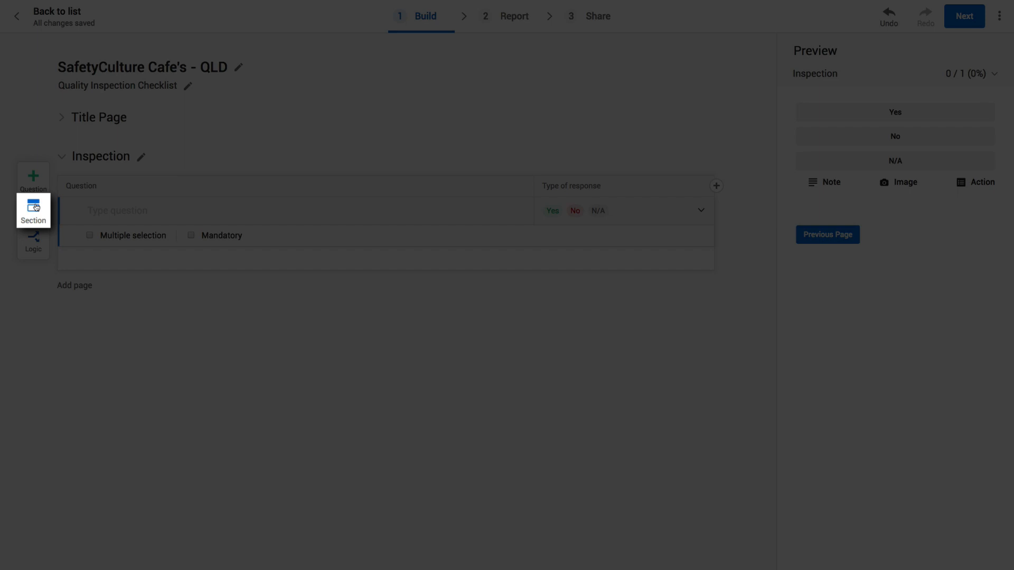
click(36, 207)
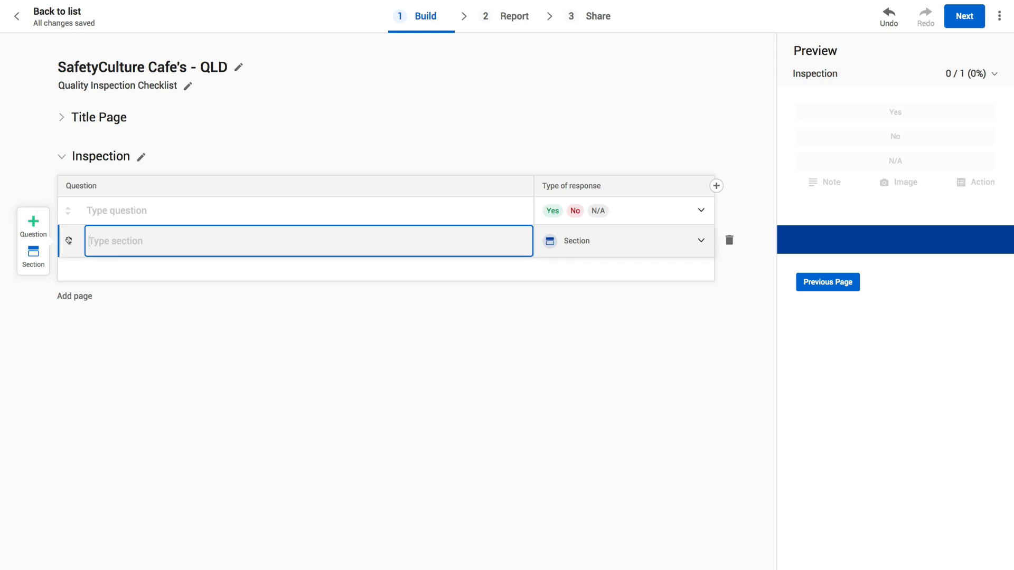
drag(69, 241, 68, 213)
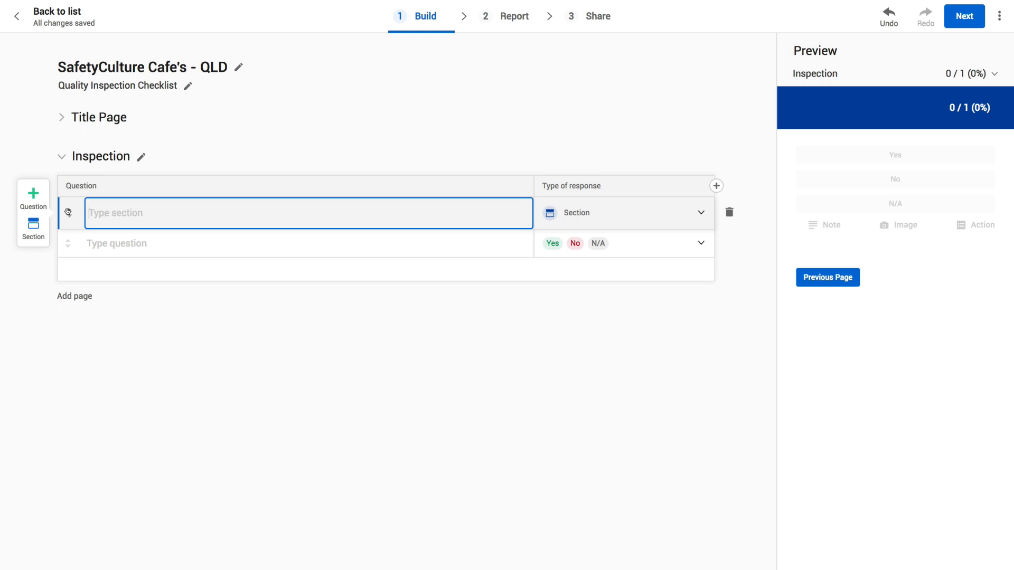
text(Brand Standards)
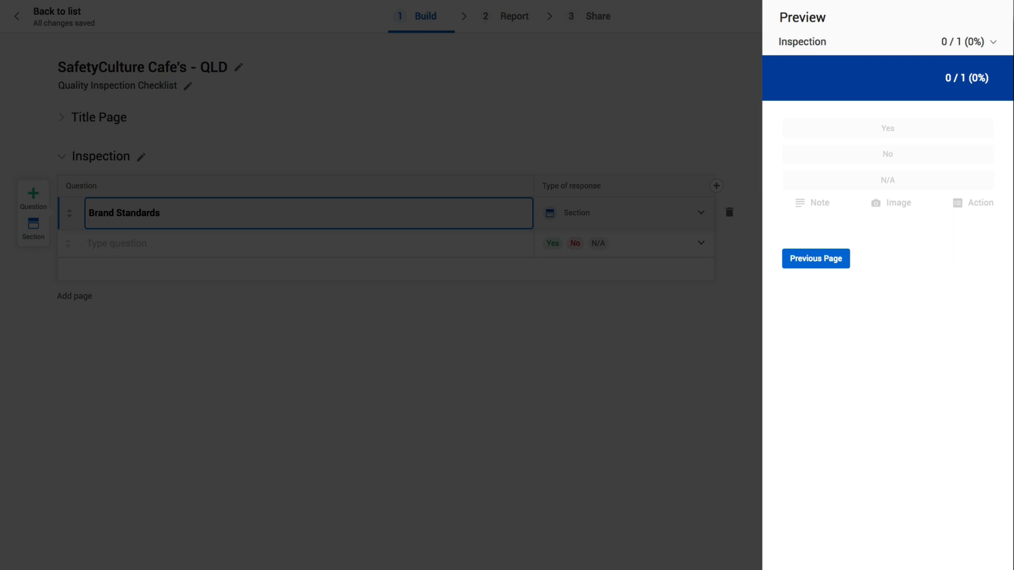
Enter "Is outdoor lighting providing full coverage of the property?" as the first Brand Standards question and review the available response types.
click(99, 244)
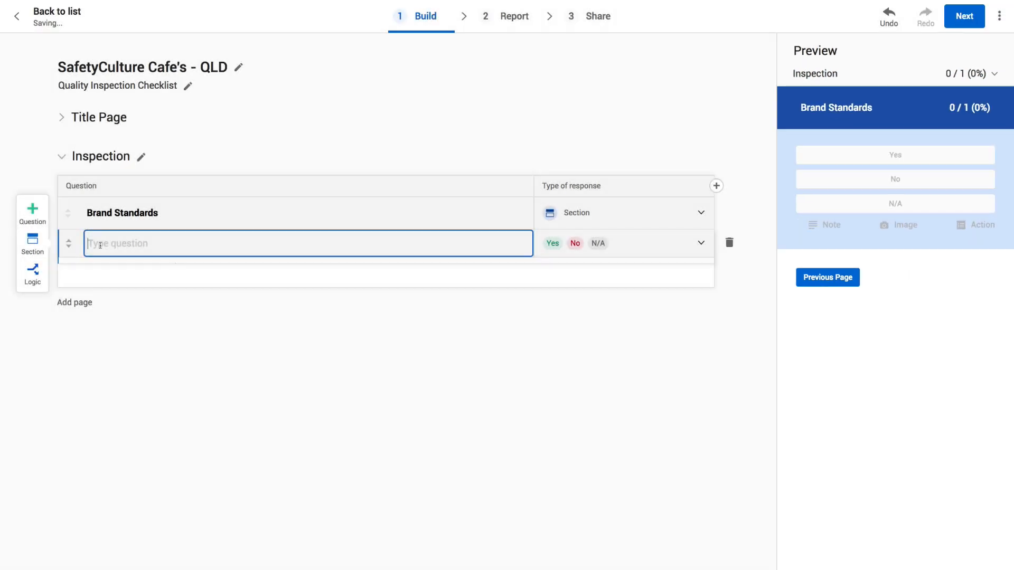
text(Is outdoor lighting providing full coverage of the property?)
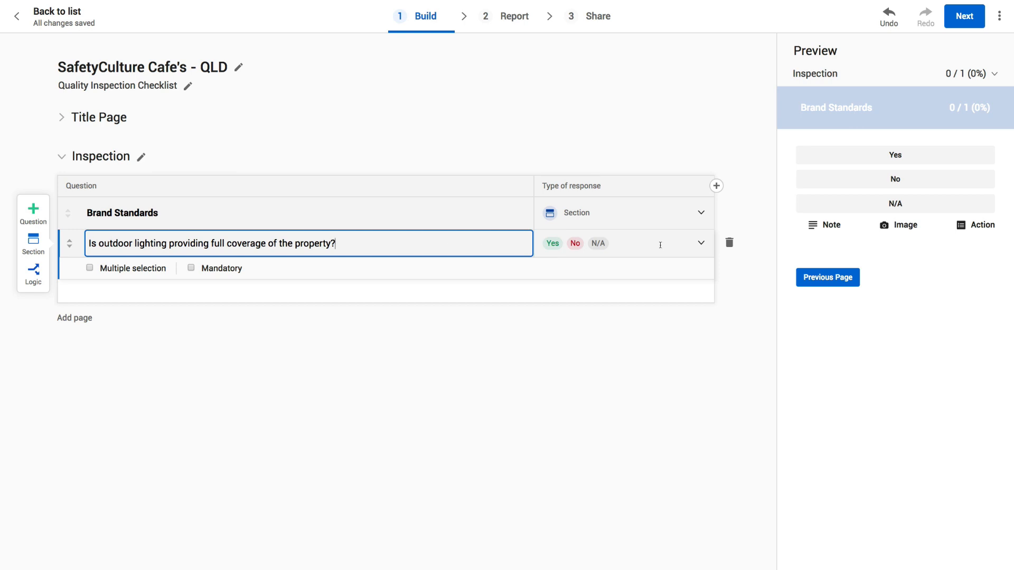
click(700, 244)
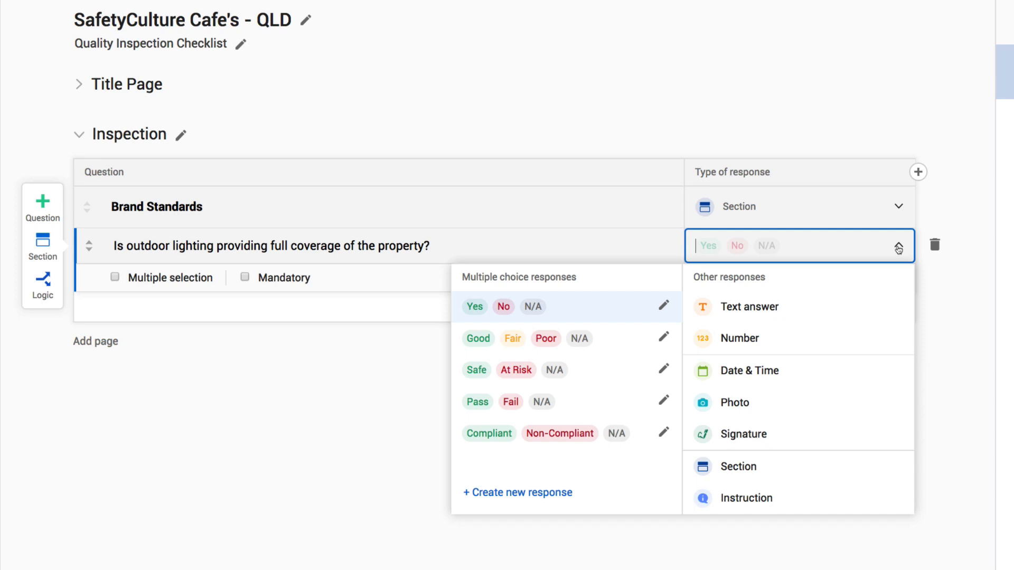
click(898, 248)
click(448, 251)
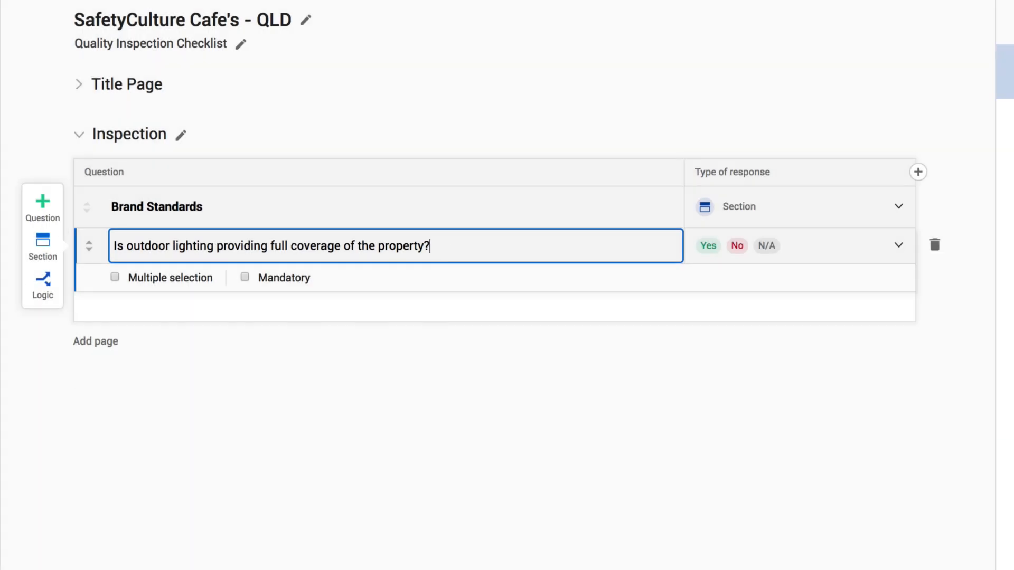
Add the question "Are all windows clean, smudge free and intact?" below the lighting question and make it mandatory.
key(Return)
text(Are all windows clean, smudge free and intact?)
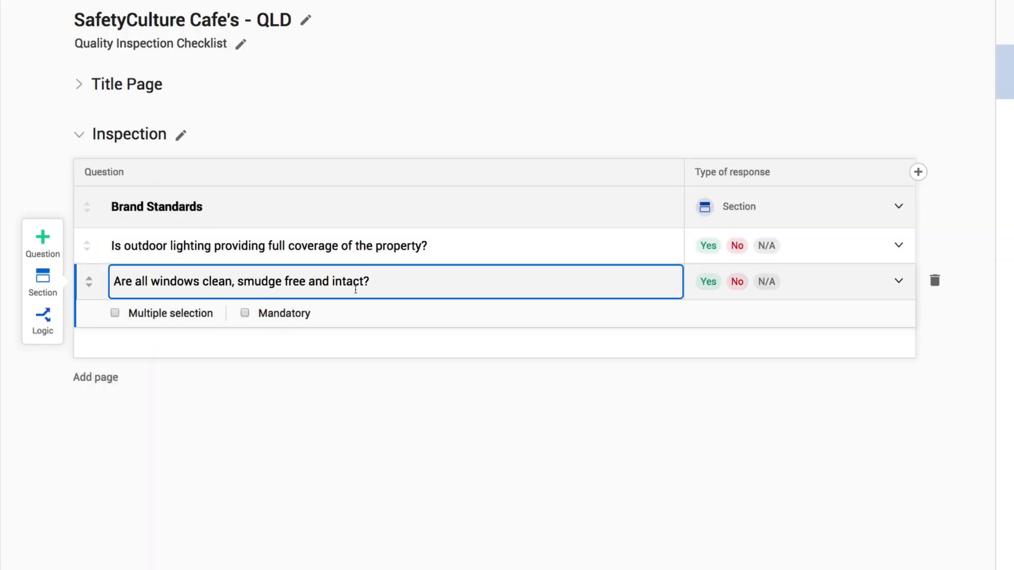
click(244, 313)
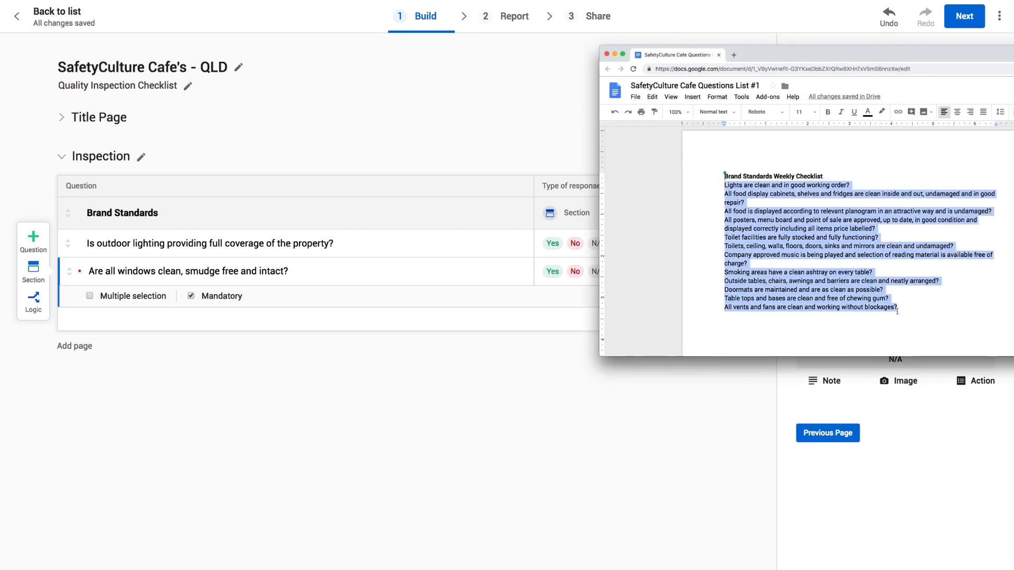
Paste the copied Brand Standards checklist questions below the windows question and move the Google Docs window out of the way.
click(299, 272)
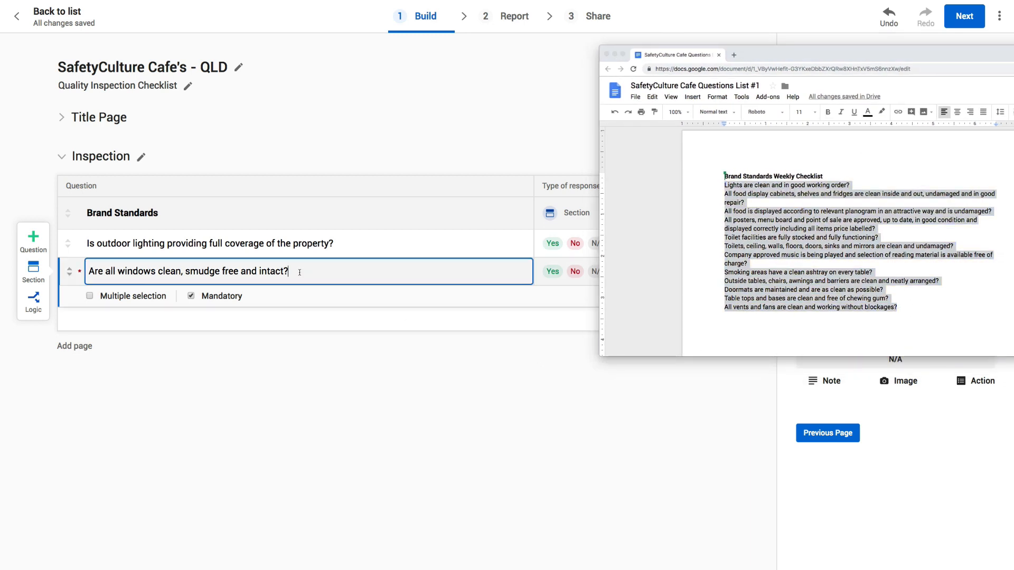
text(Lights are clean and in good working order? All food display cabinets, shelves and fridges are clean inside and out, undamaged and in good repair? All food is displayed according to relevant planogram in an attractive way and is undamaged? All posters, menu board and point of sale are approved, up to date, in good condition and displayed correctly including all items price labelled? Toilet facilities are fully stocked and fully functioning? Toilets, ceiling, walls, floors, doors, sinks and mirrors are clean and undamaged? Company approved music is being played and selection of reading material is available free of charge? Smoking areas have a clean ashtray on every table? Outside tables, chairs, awnings and barriers are clean and neatly arranged? Doormats are maintained and are as clean as possible? Table tops and bases are clean and free of chewing gum? All vents and fans are clean and working without blockages?)
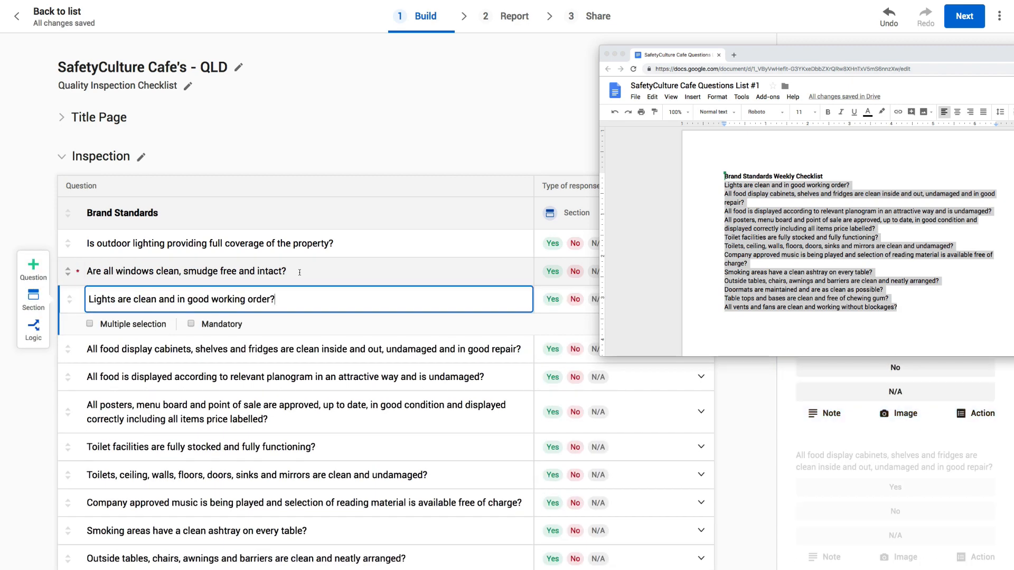
scroll(299, 272, down, 3)
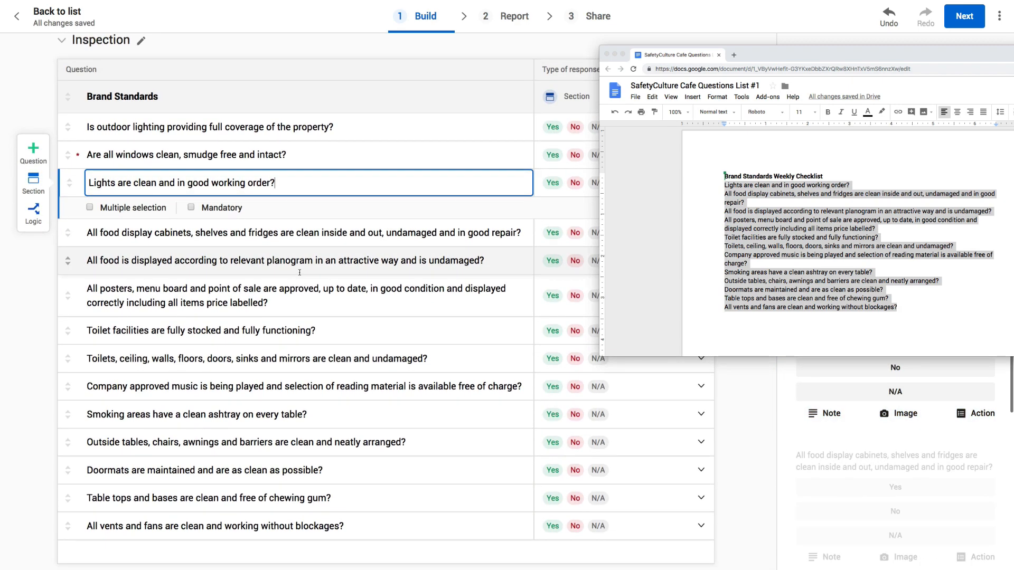
drag(769, 55, 1013, 59)
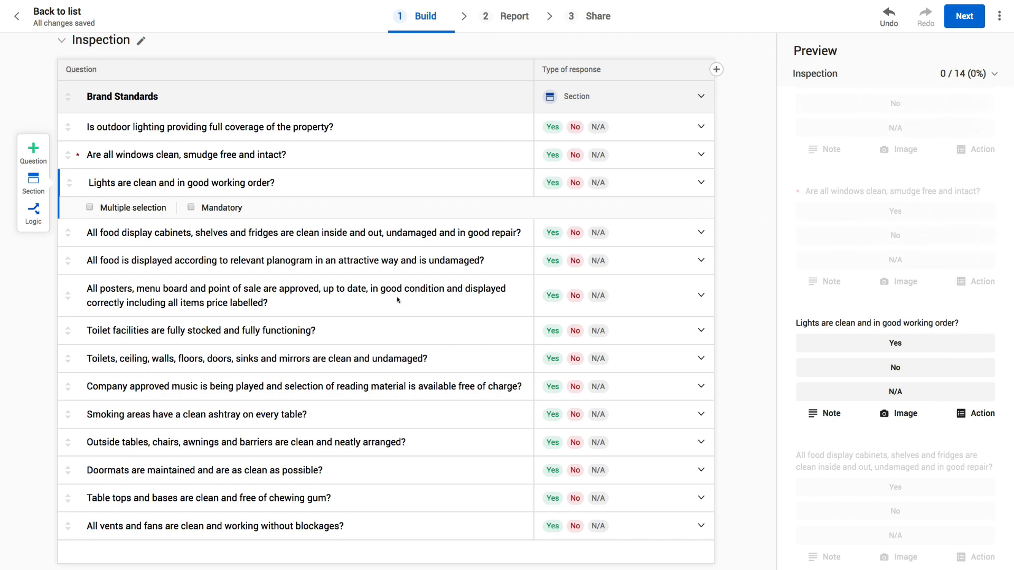
Delete the question about posters, menu board and point of sale, trying undo and redo on the deletion.
drag(398, 300, 397, 298)
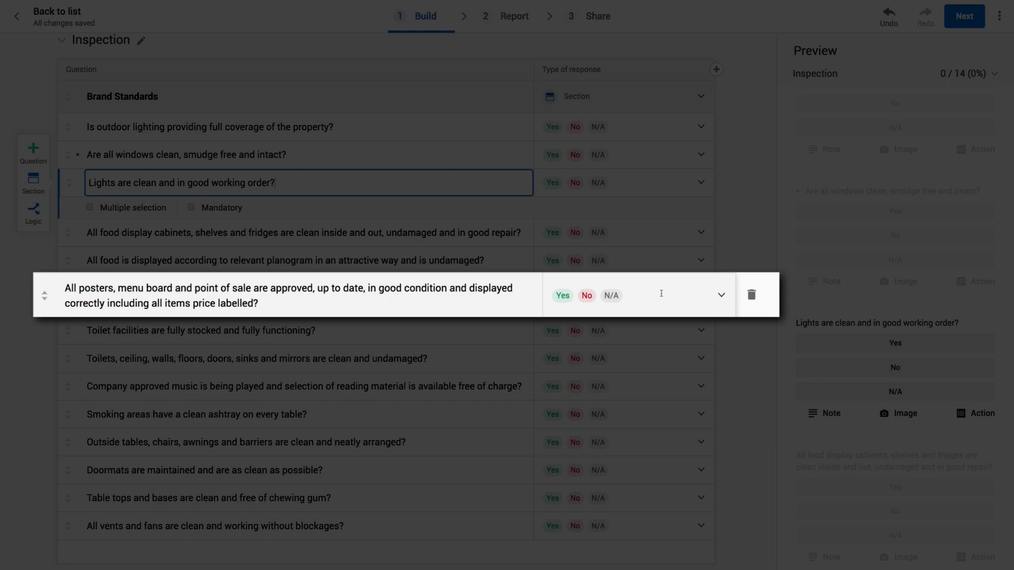
drag(661, 294, 727, 294)
click(728, 295)
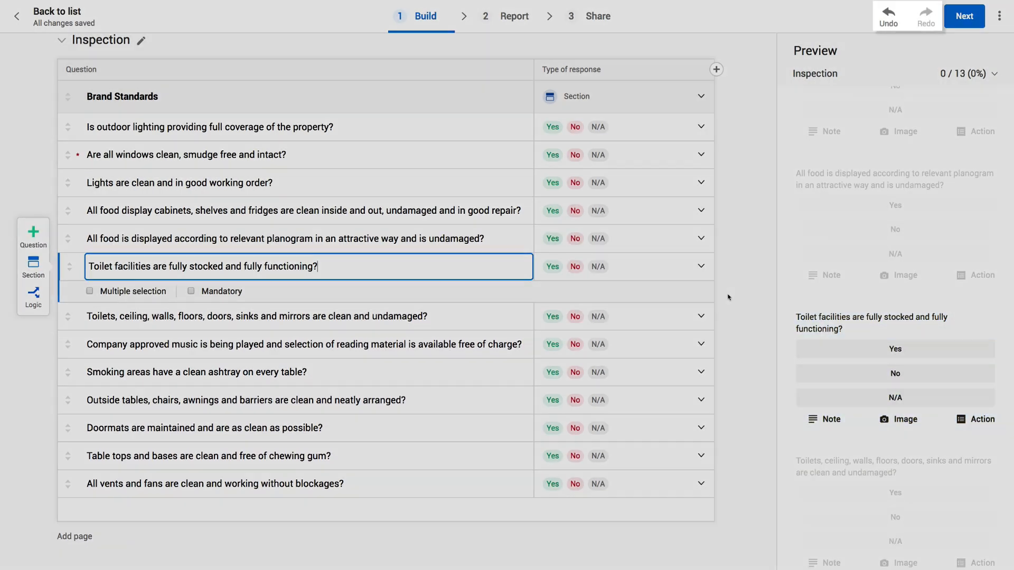
click(887, 20)
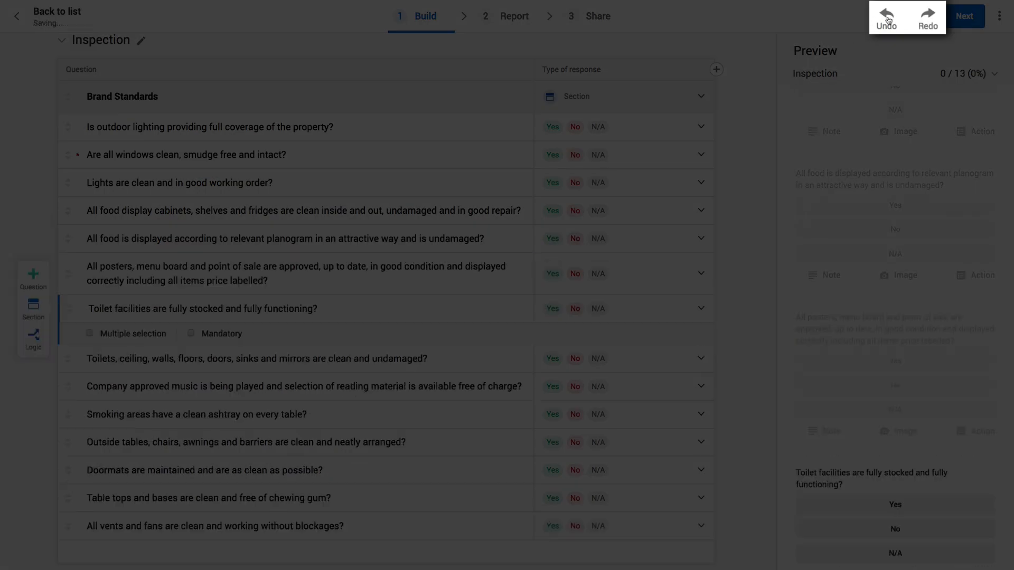
click(926, 20)
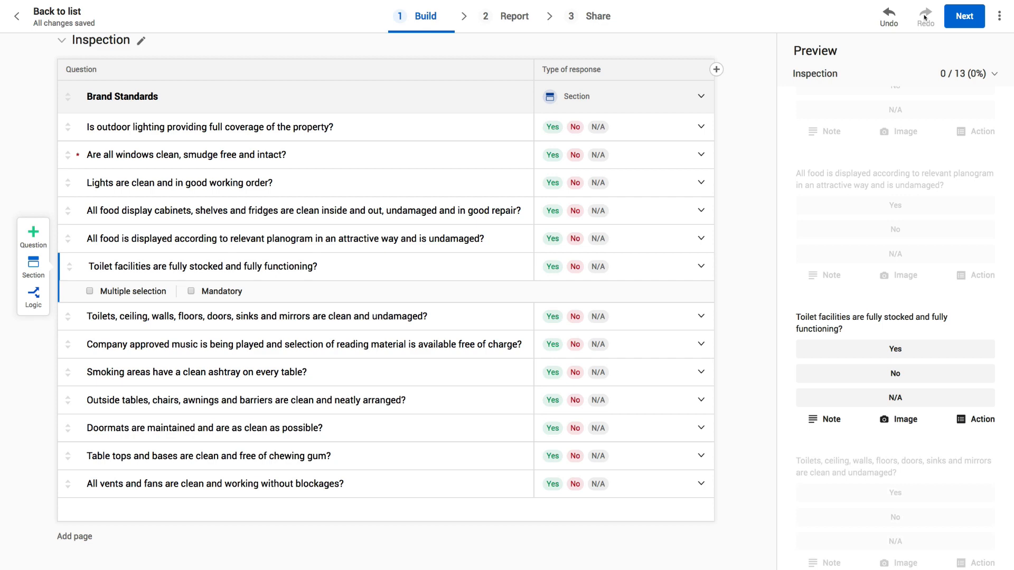
Add a "Customer Satisfaction" section after the vents and fans question, with an empty question beneath it.
click(386, 493)
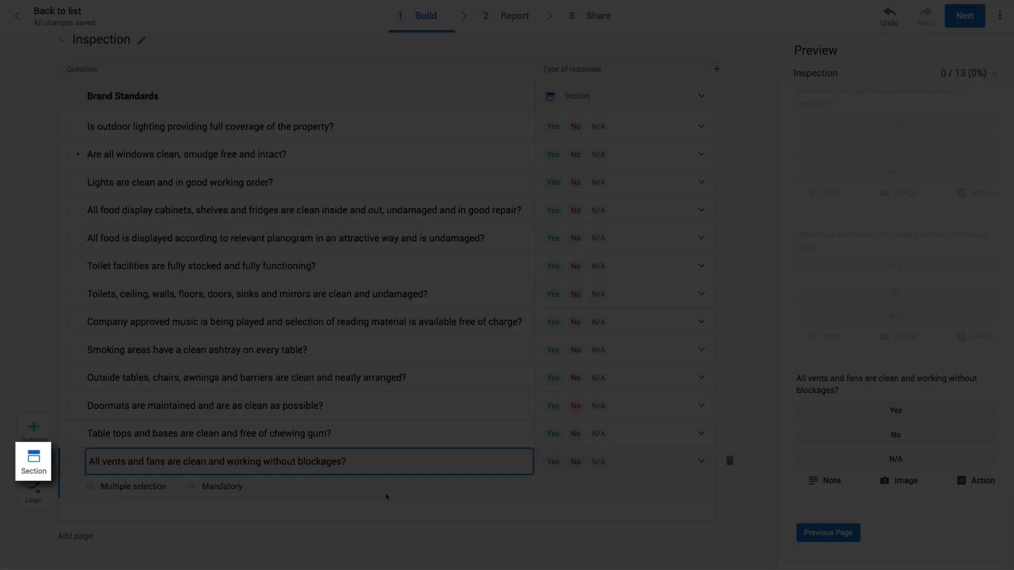
click(29, 463)
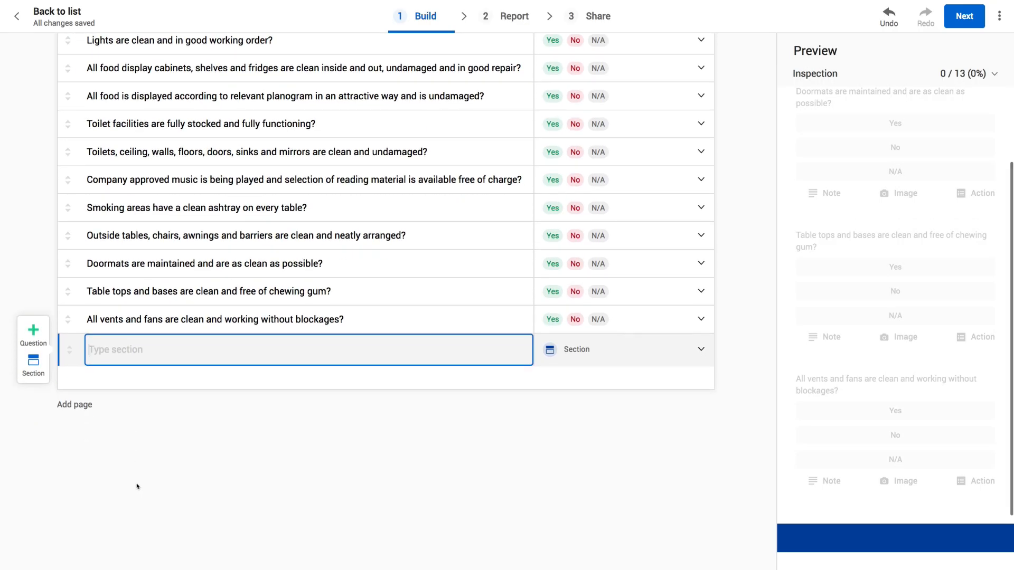
text(Customer Satisfaction)
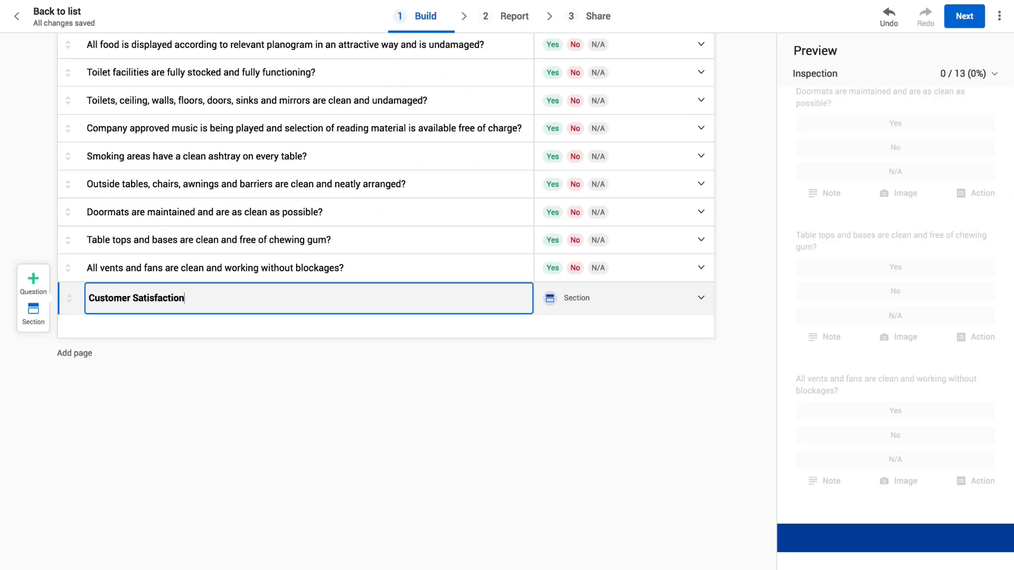
key(Return)
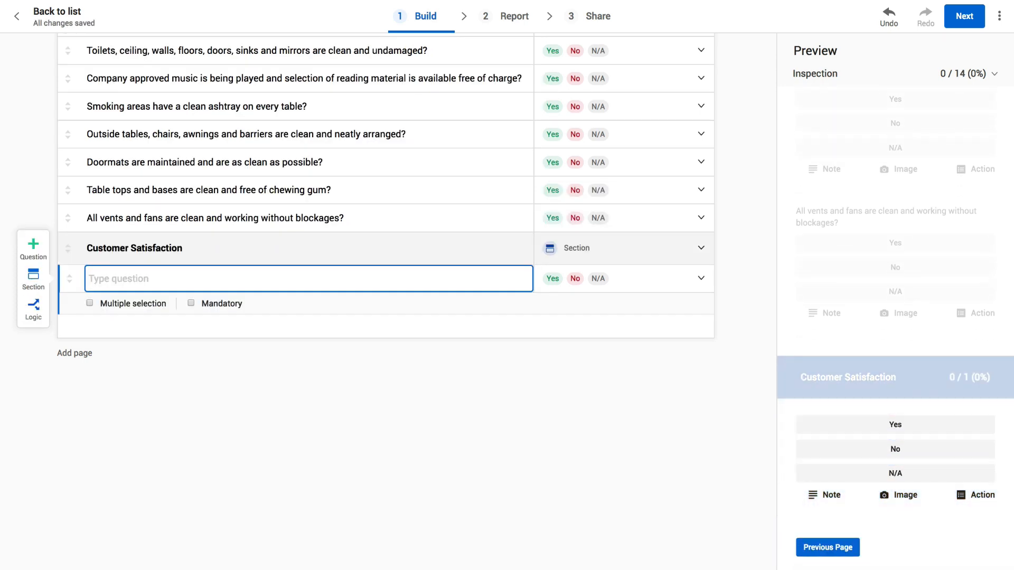
Copy the four Customer Satisfaction Weekly Checklist questions from the Google Docs document and paste them into the section's empty question.
key(super+Tab)
drag(803, 196, 639, 173)
key(super+c)
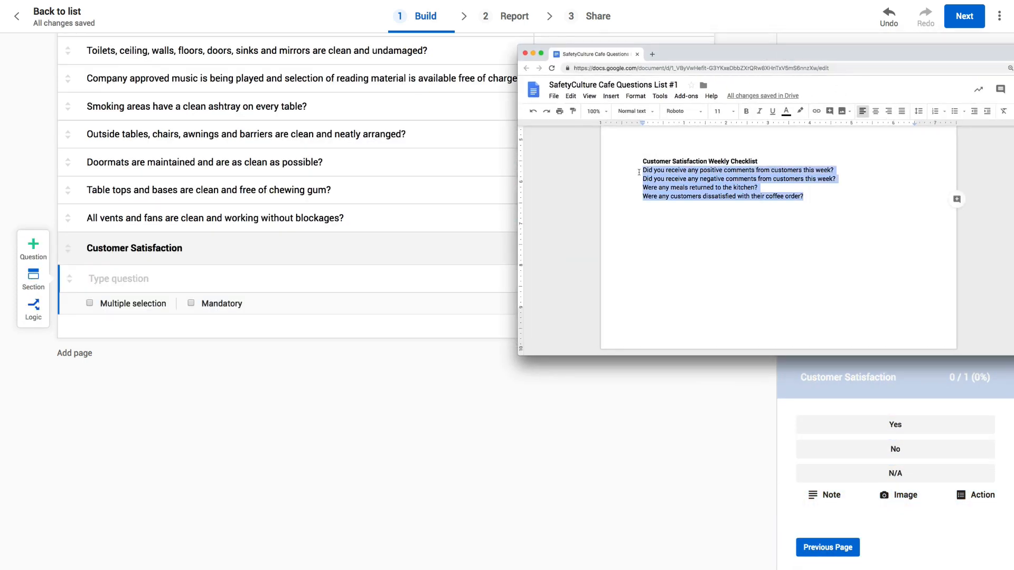
click(218, 287)
key(super+v)
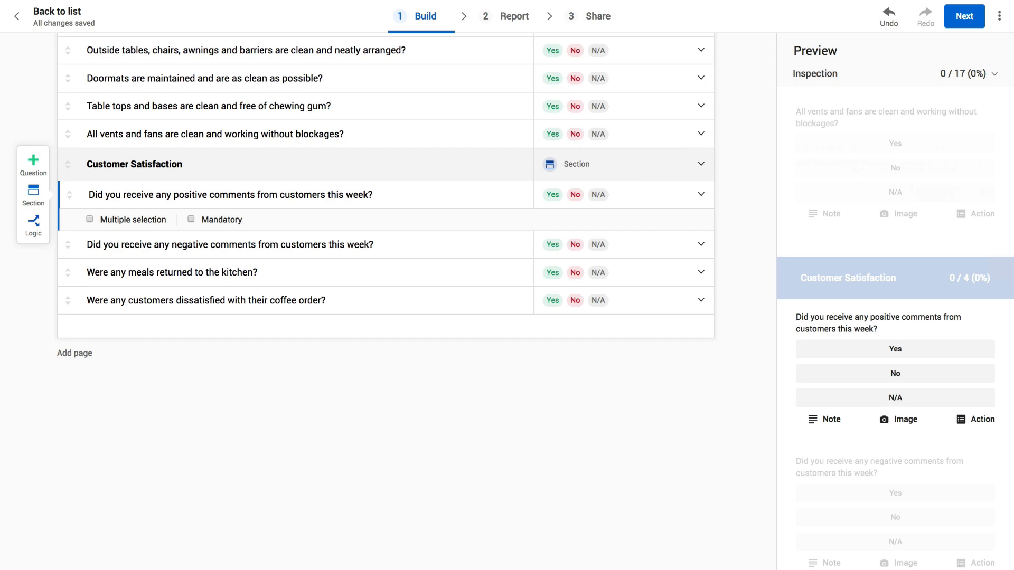
Add logic to the positive comments question so that follow-up questions show if the answer is Yes.
click(416, 195)
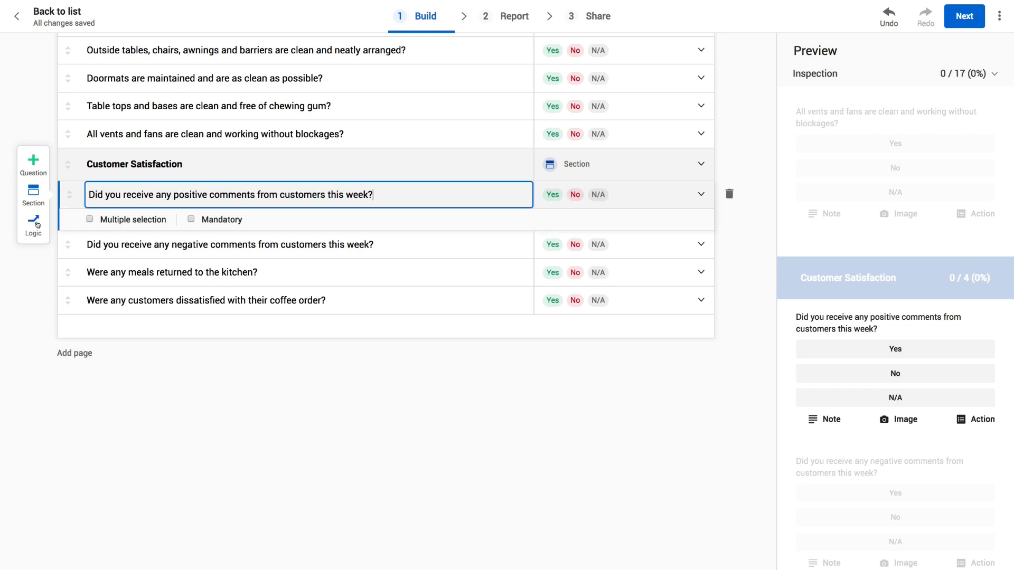
click(37, 224)
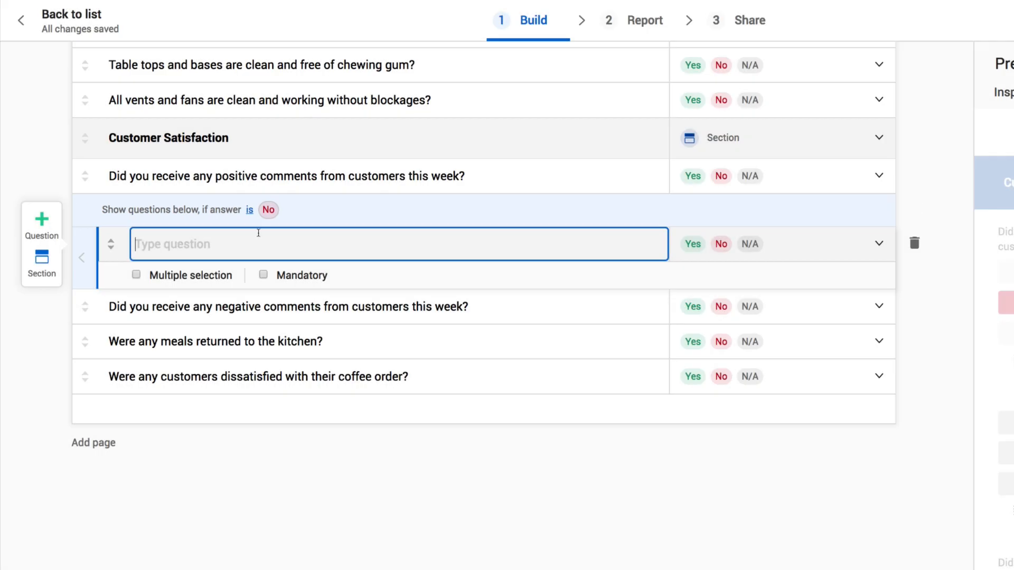
click(269, 210)
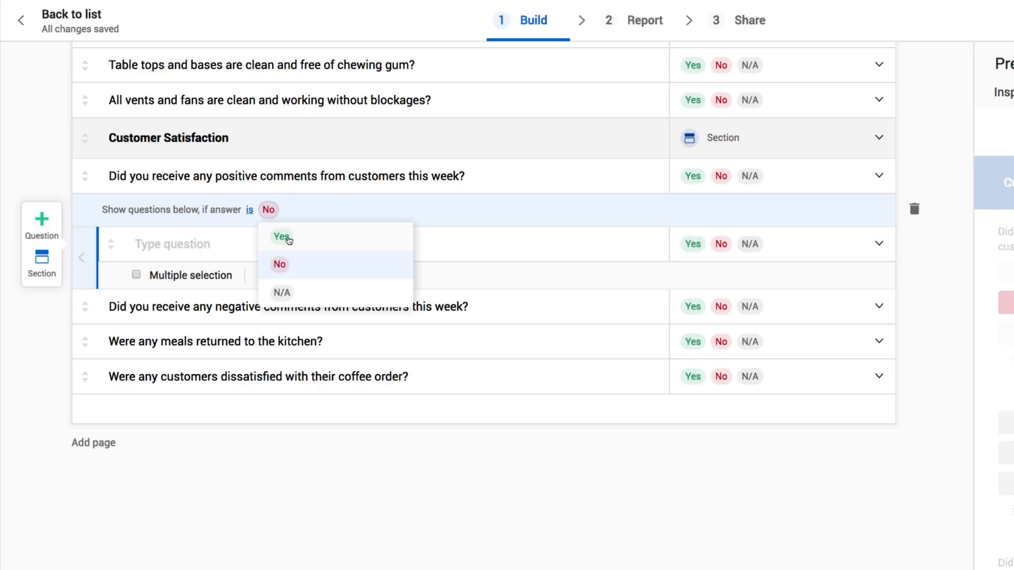
click(284, 237)
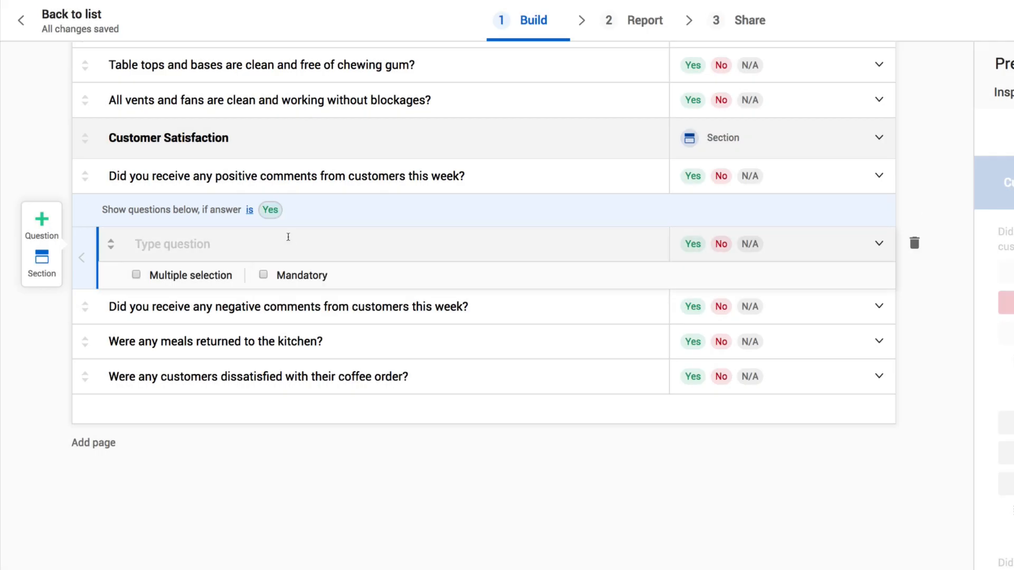
Name the follow-up question "Briefly list the positive comments here:", set its response to Text answer, and test the logic with No in the preview.
click(288, 237)
text(Briefly list the positive comments here:)
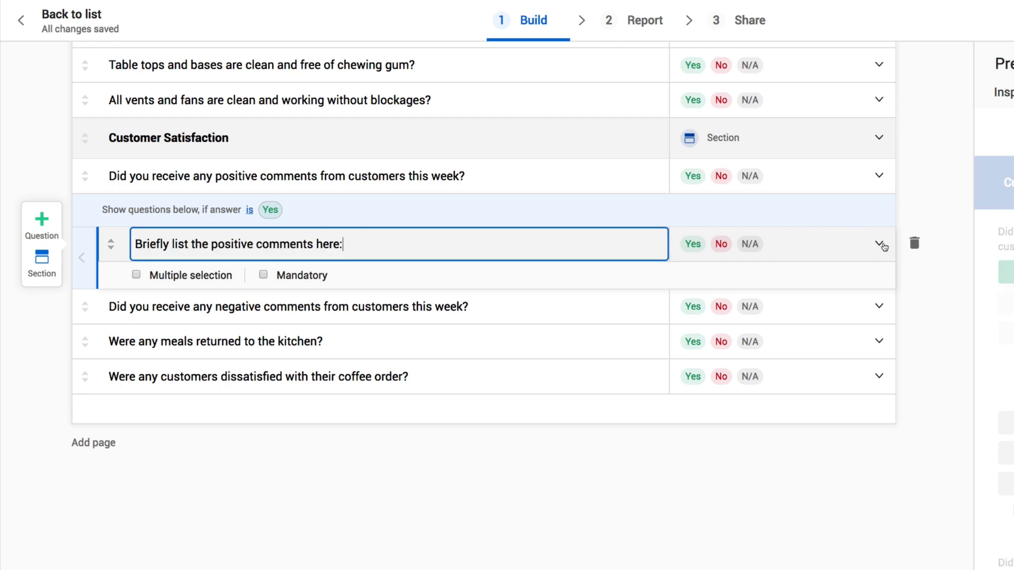
click(881, 245)
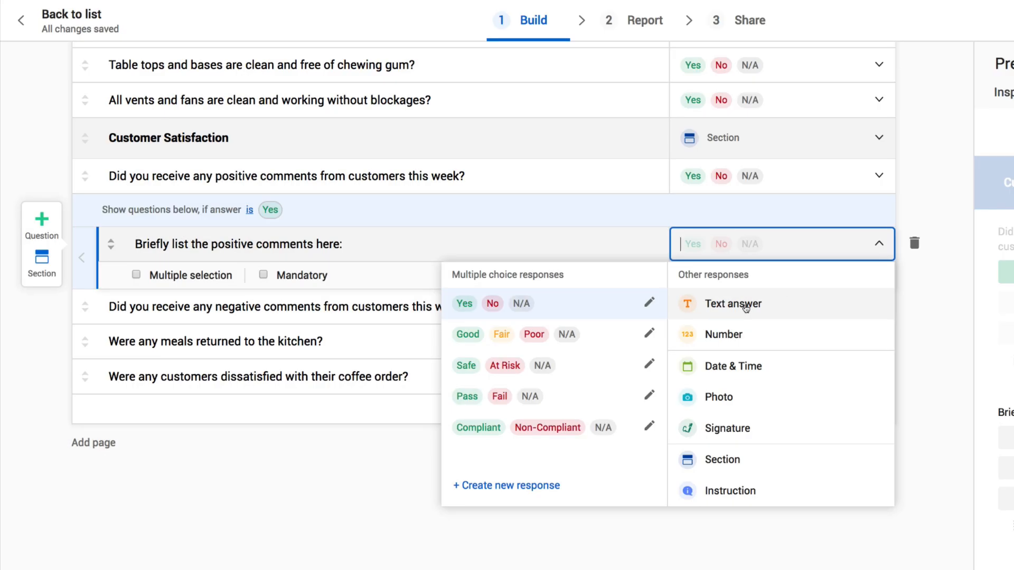
click(745, 308)
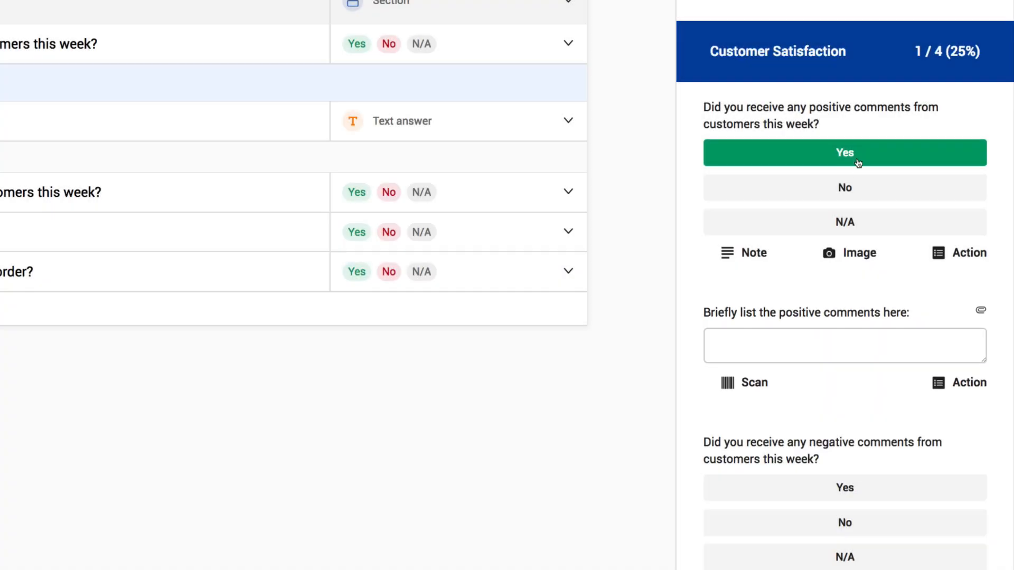
click(858, 193)
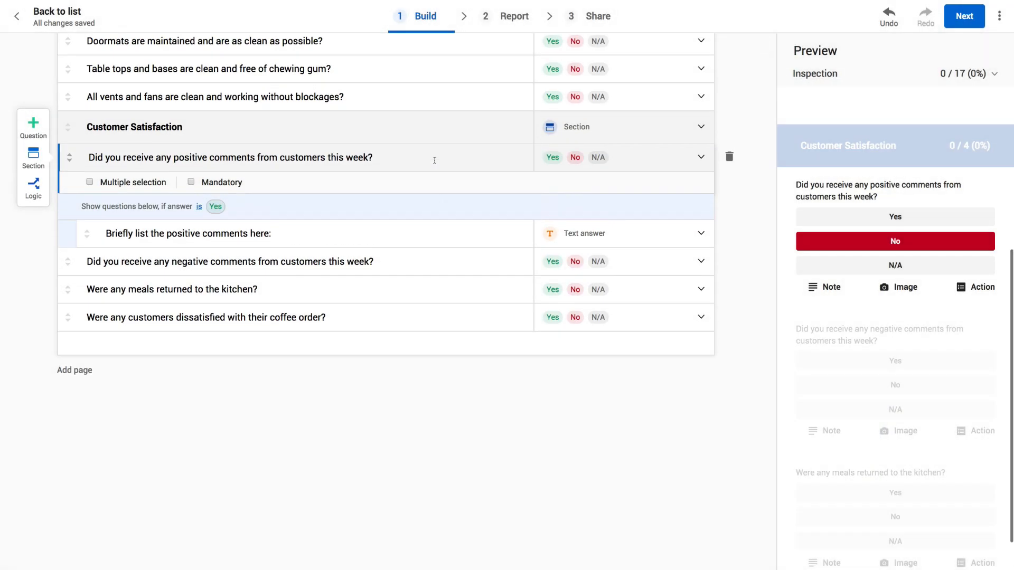
Edit the Yes/No/N/A response set from the toilets, ceiling and walls question, trying Mark as failed on Yes and changing the Yes colour to turquoise.
scroll(435, 158, up, 7)
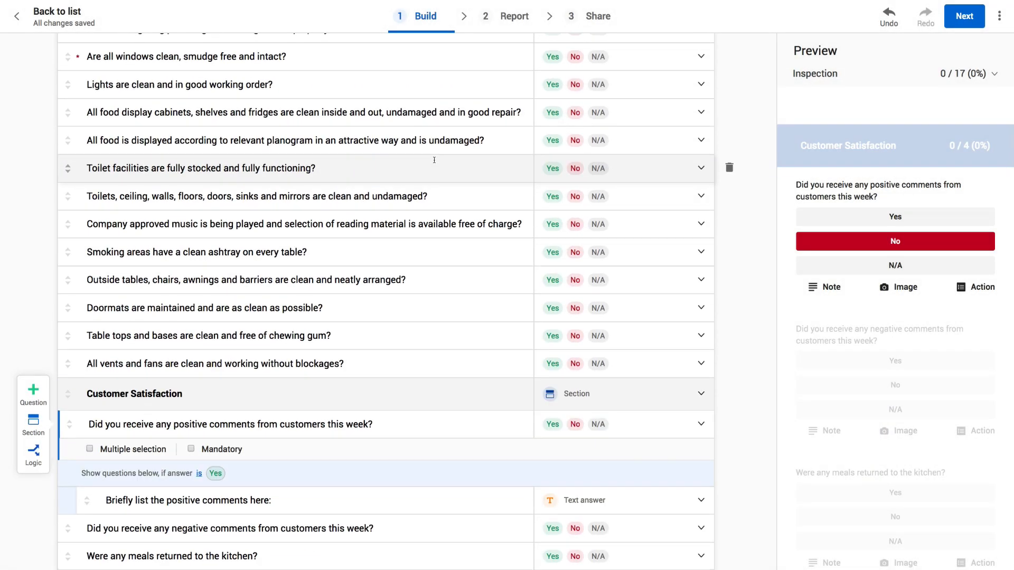
click(395, 249)
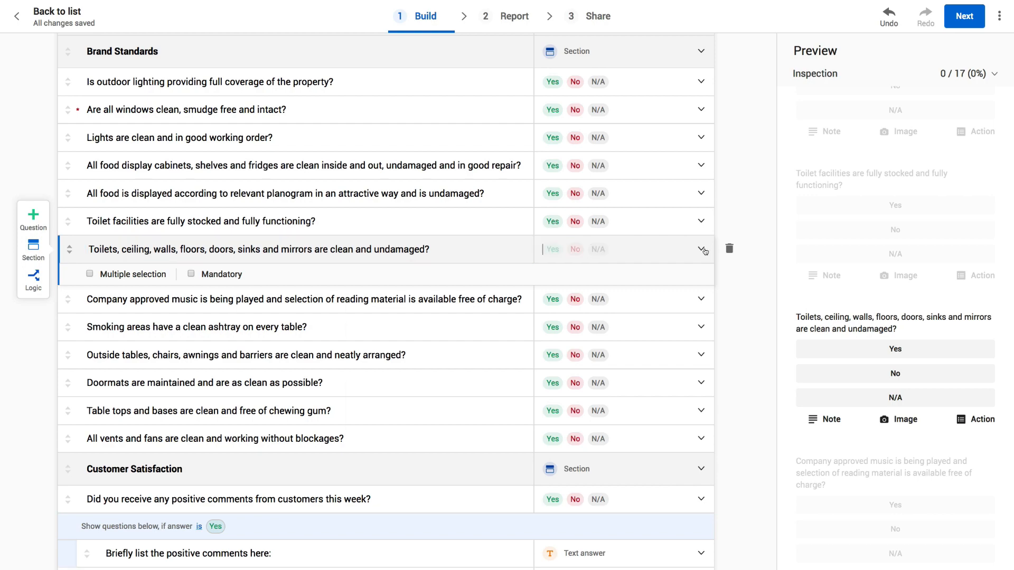
click(709, 250)
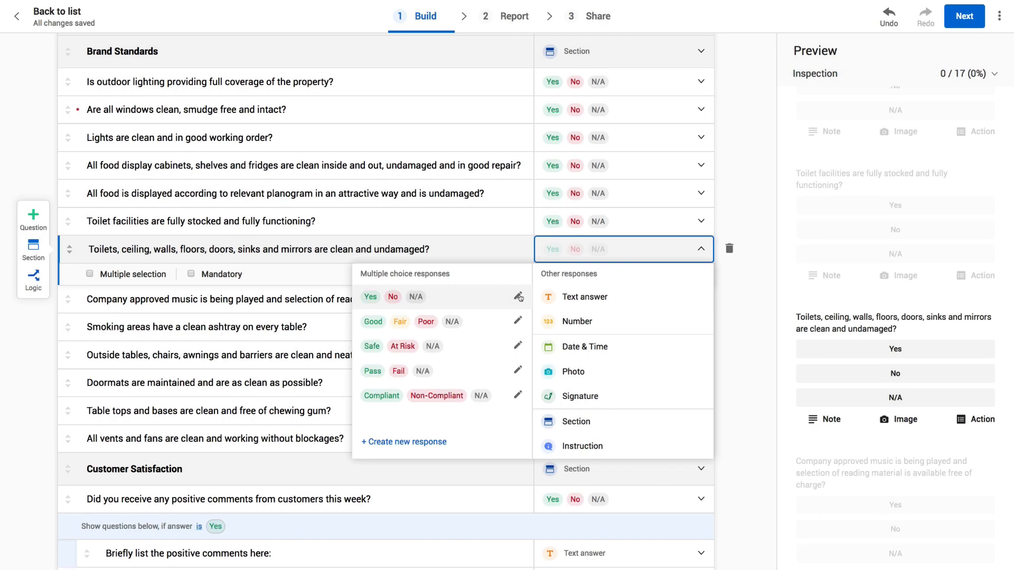
click(518, 297)
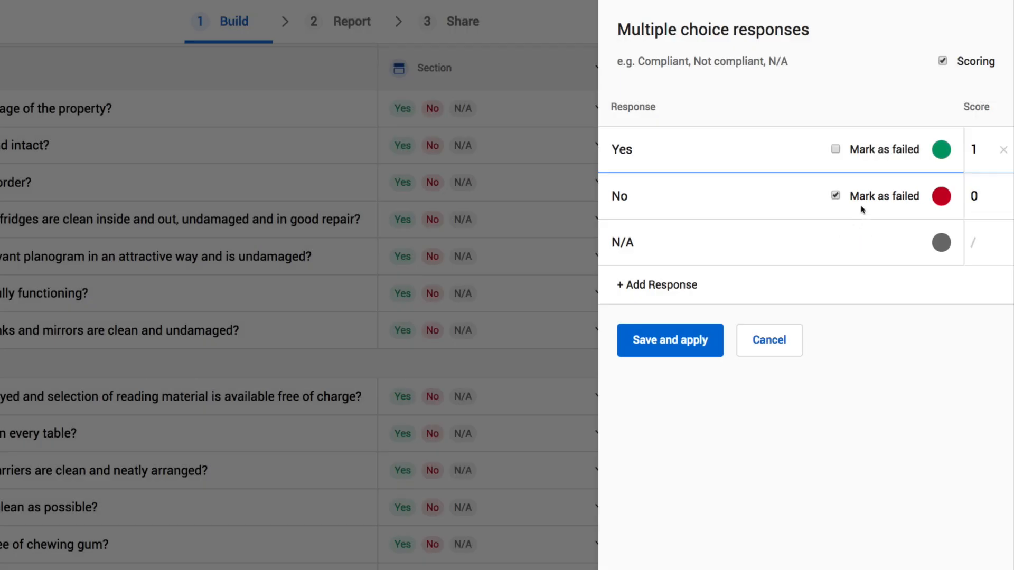
click(836, 150)
click(836, 150)
click(941, 151)
click(809, 171)
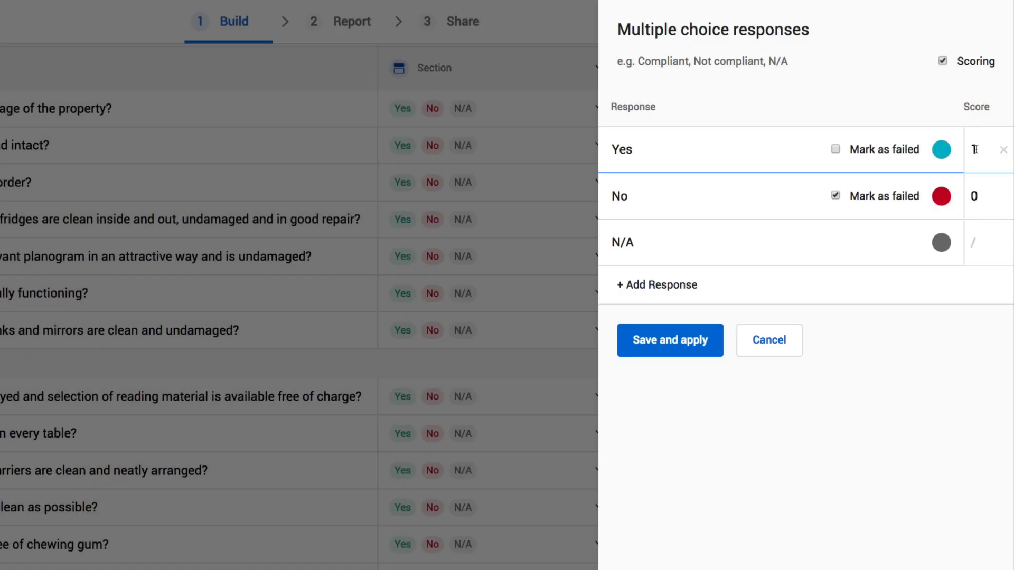
Try a score of 2 for Yes, set it back to 1, toggle Scoring off and on, and save and apply the response set.
double_click(976, 150)
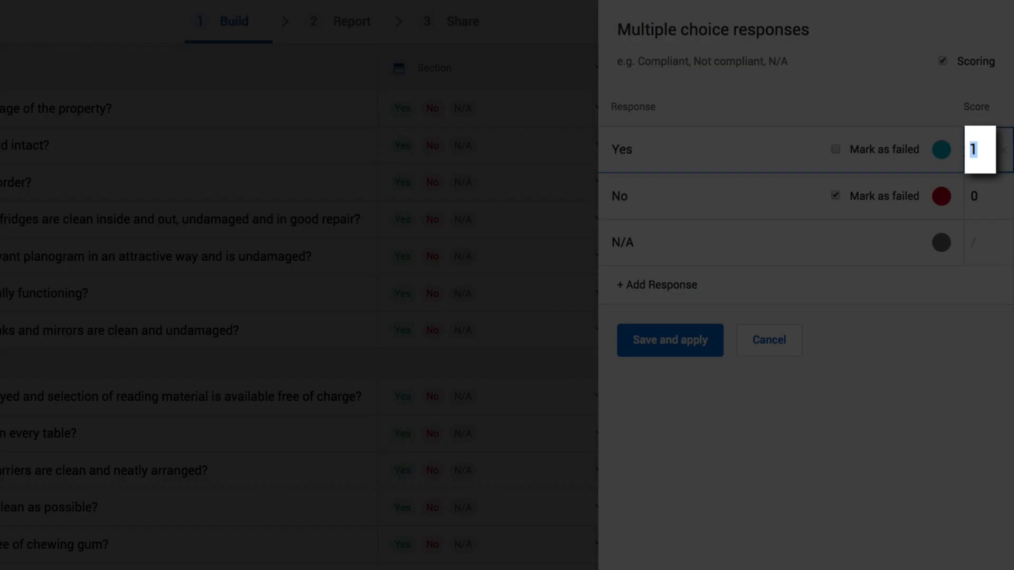
text(2)
key(BackSpace)
text(1)
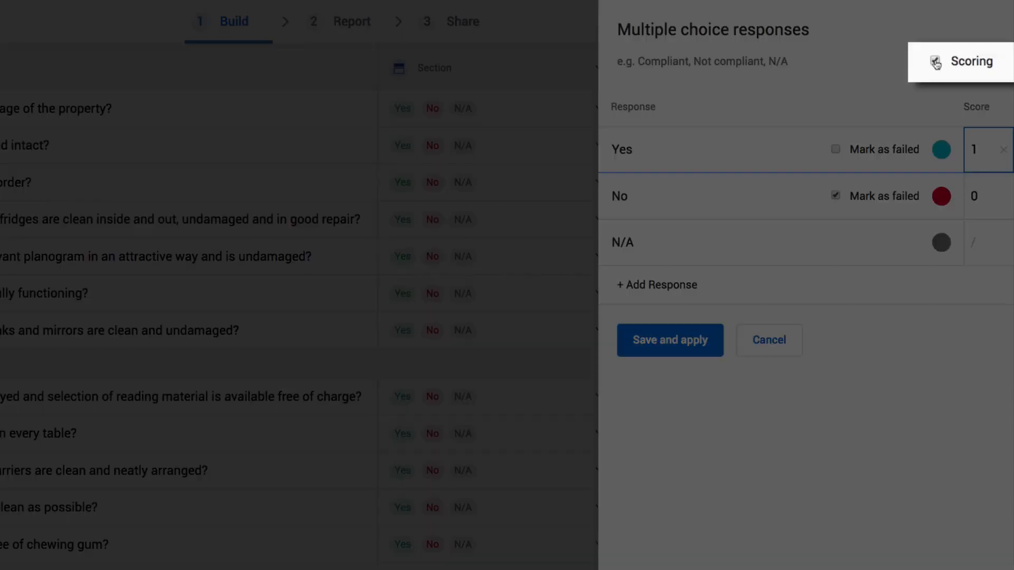
click(933, 61)
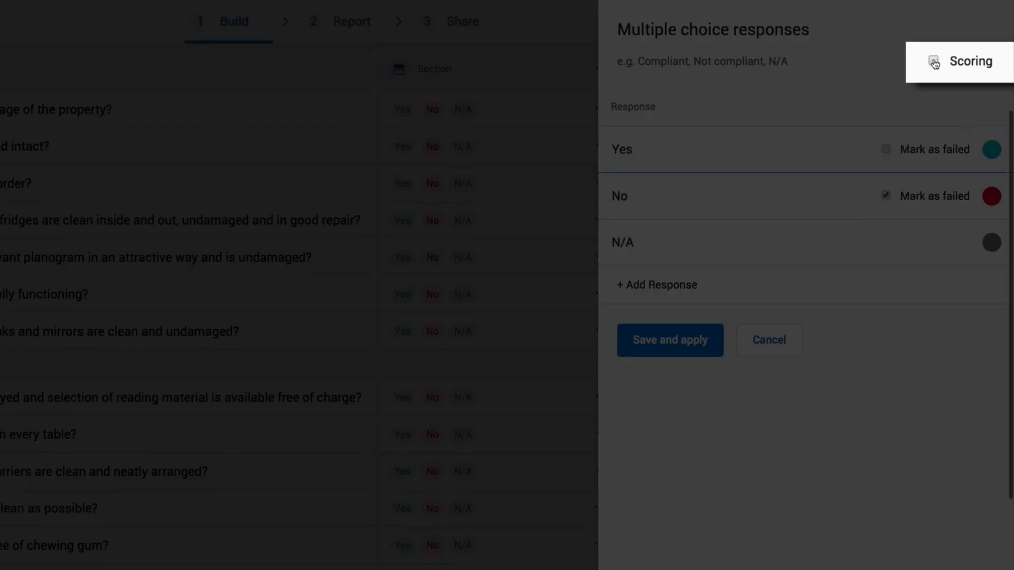
click(933, 61)
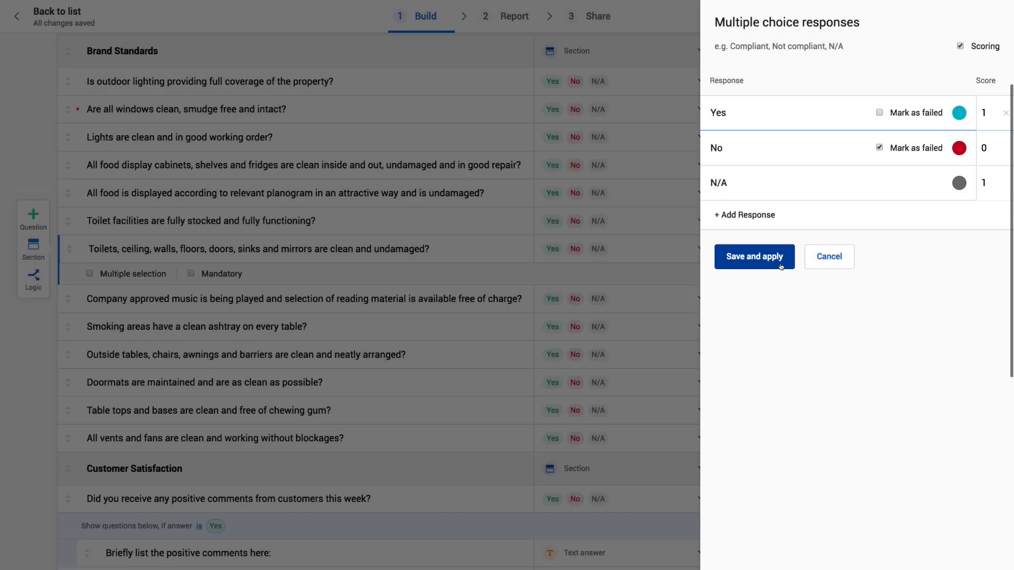
click(780, 267)
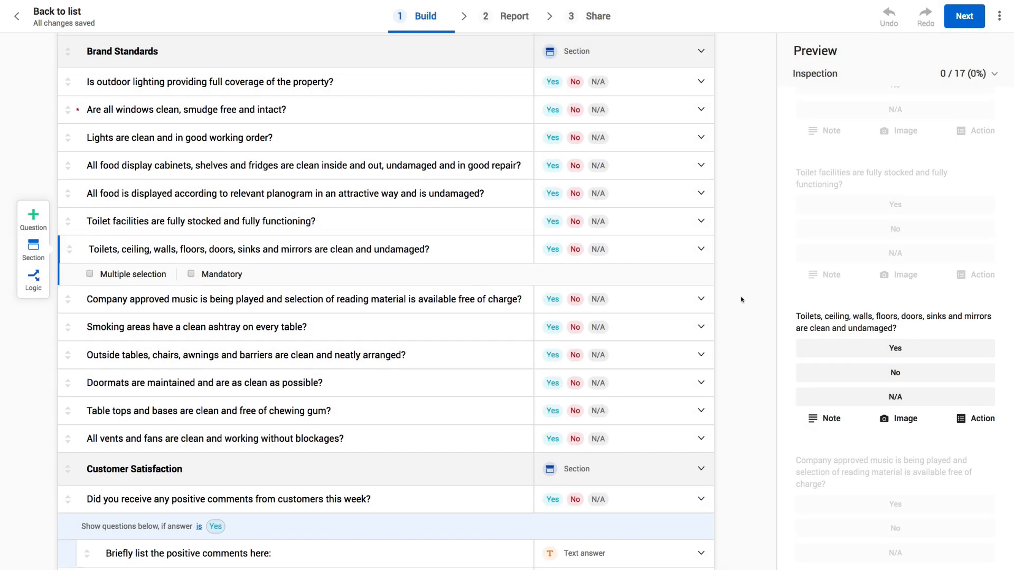
Add a mandatory "Sign Here:" question with a Signature response after the dissatisfied coffee order question.
scroll(299, 364, down, 6)
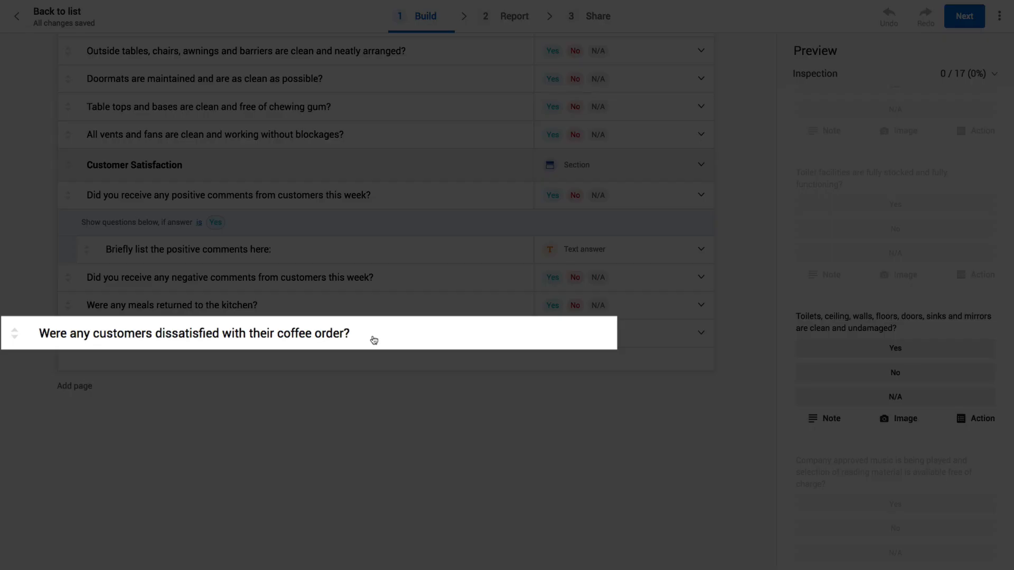
click(368, 333)
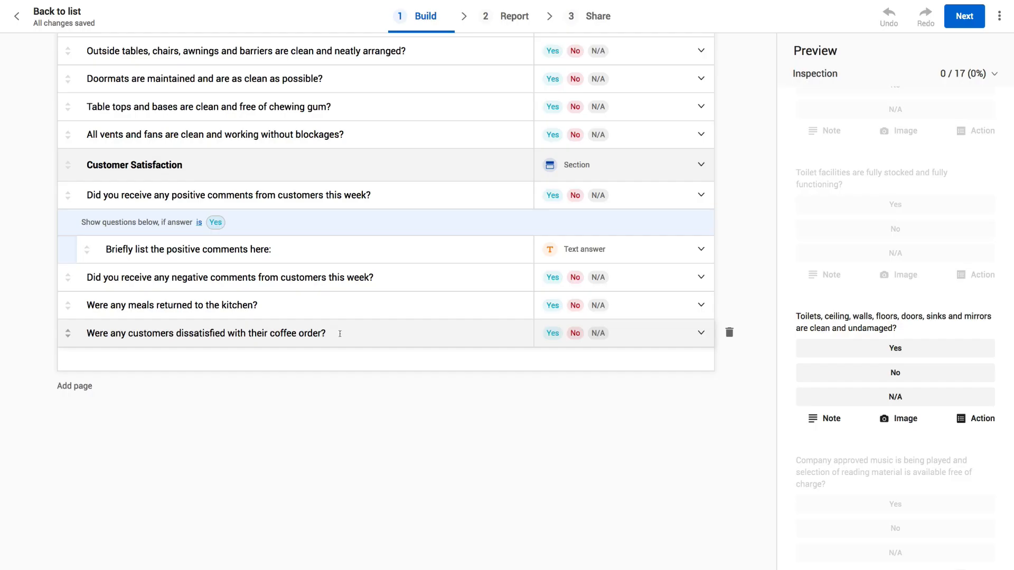
key(Return)
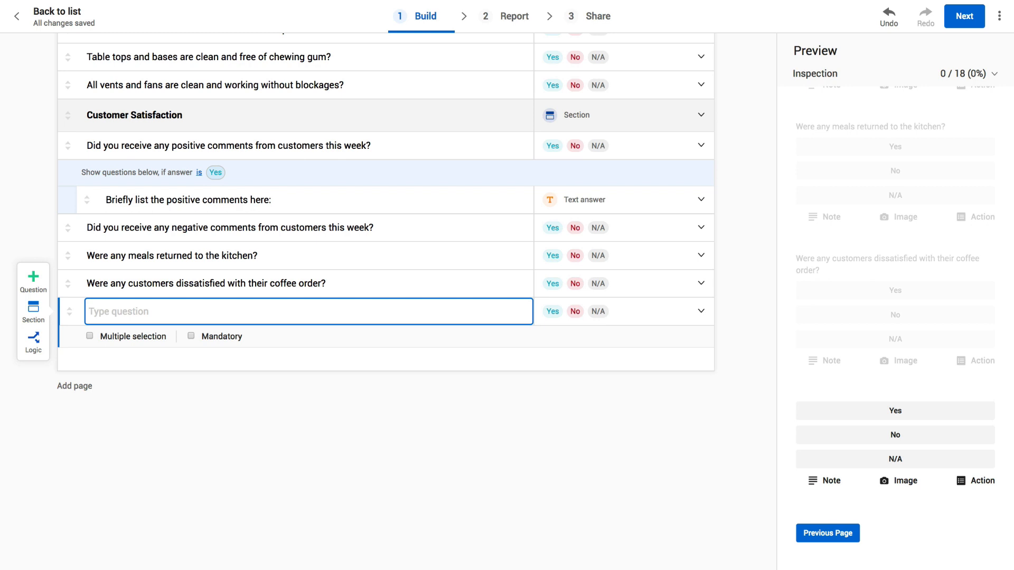
text(Sign Here:)
click(700, 312)
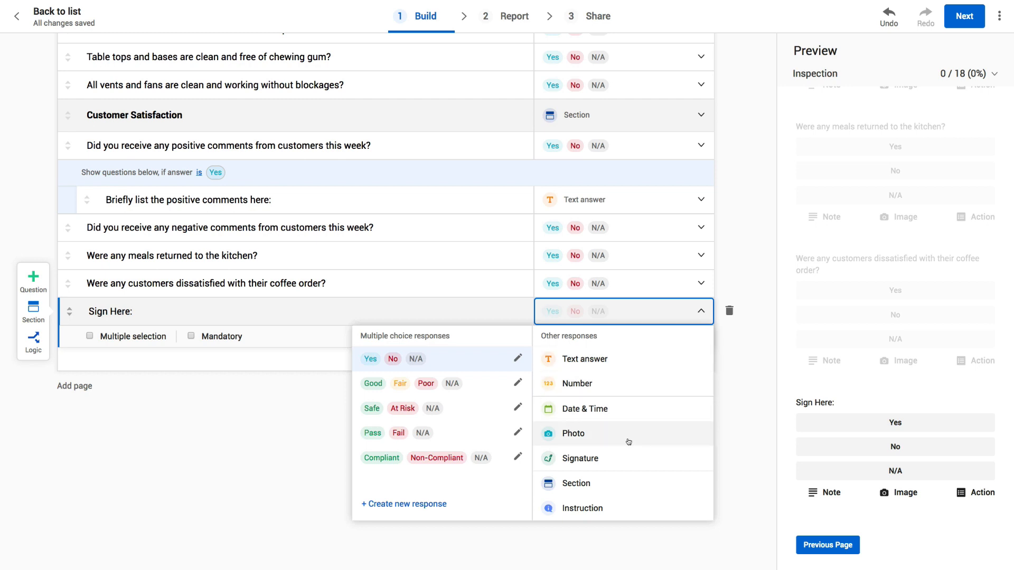
click(617, 467)
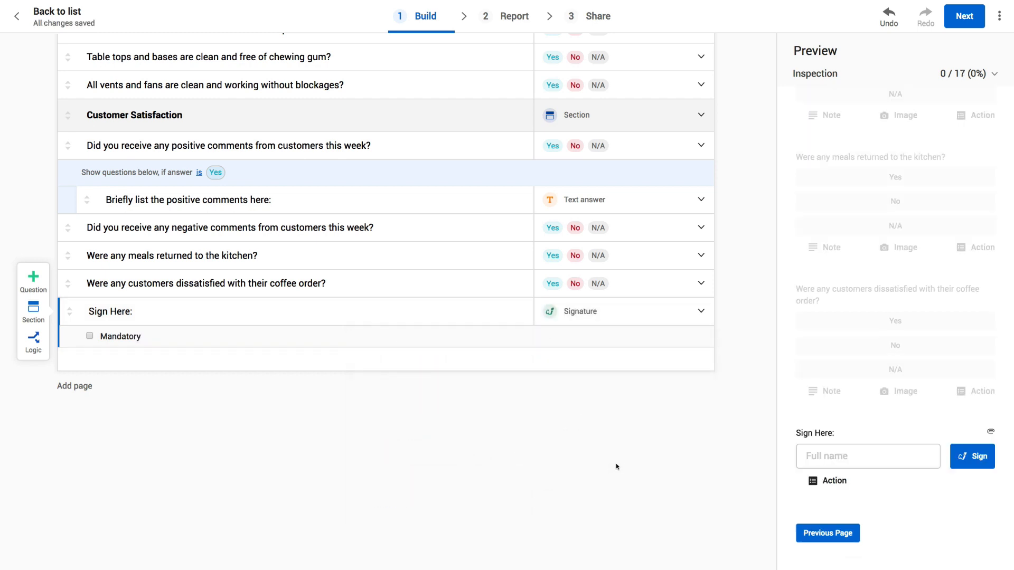
click(90, 338)
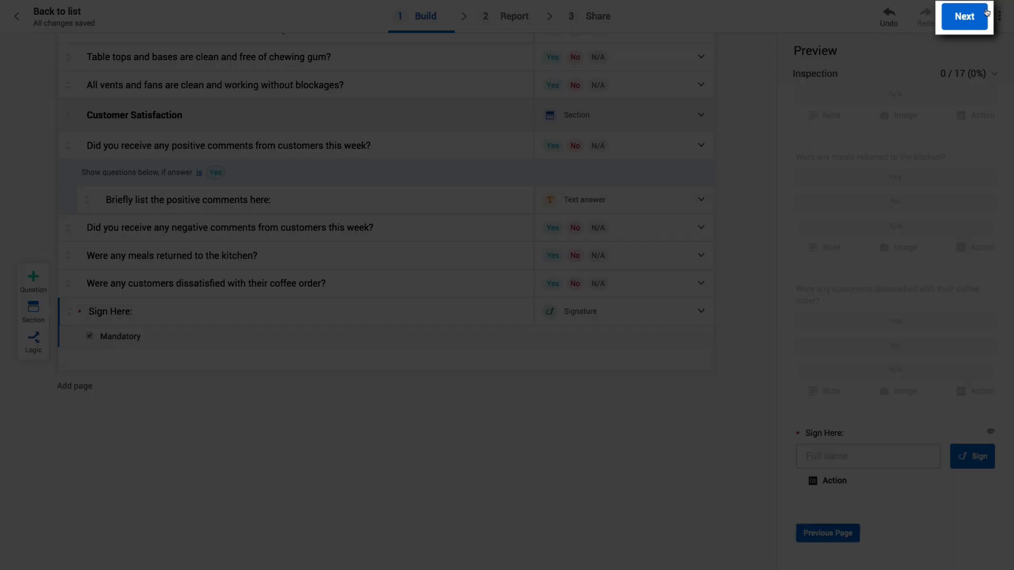
Proceed through the Report and Share stages without changes, and save and exit the template.
click(979, 14)
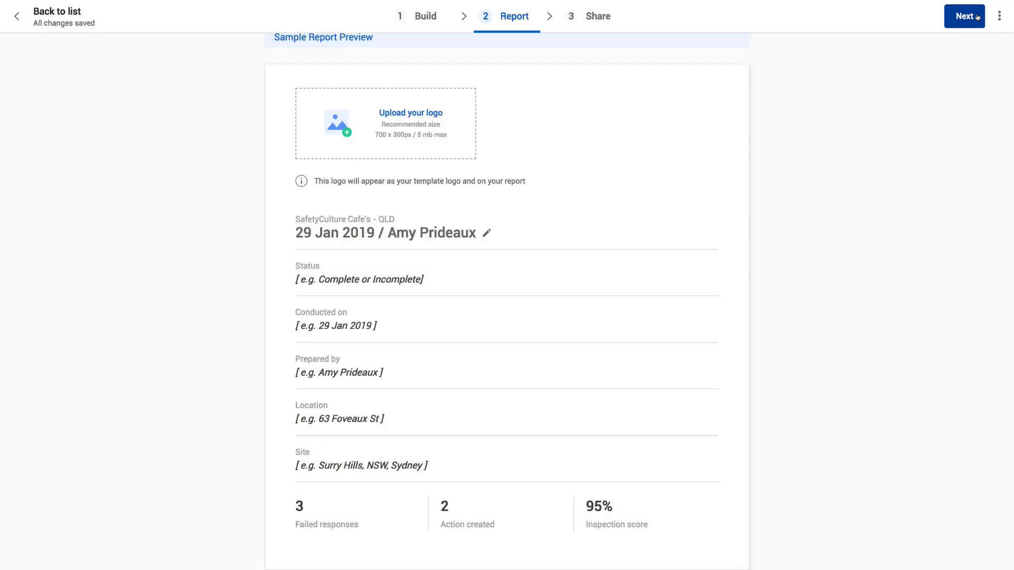
click(976, 17)
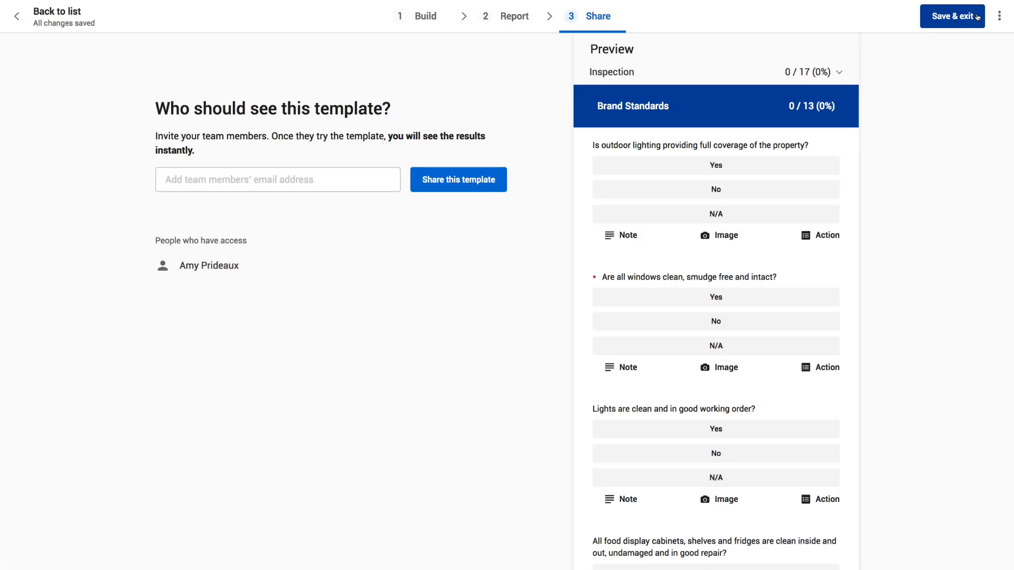
click(980, 17)
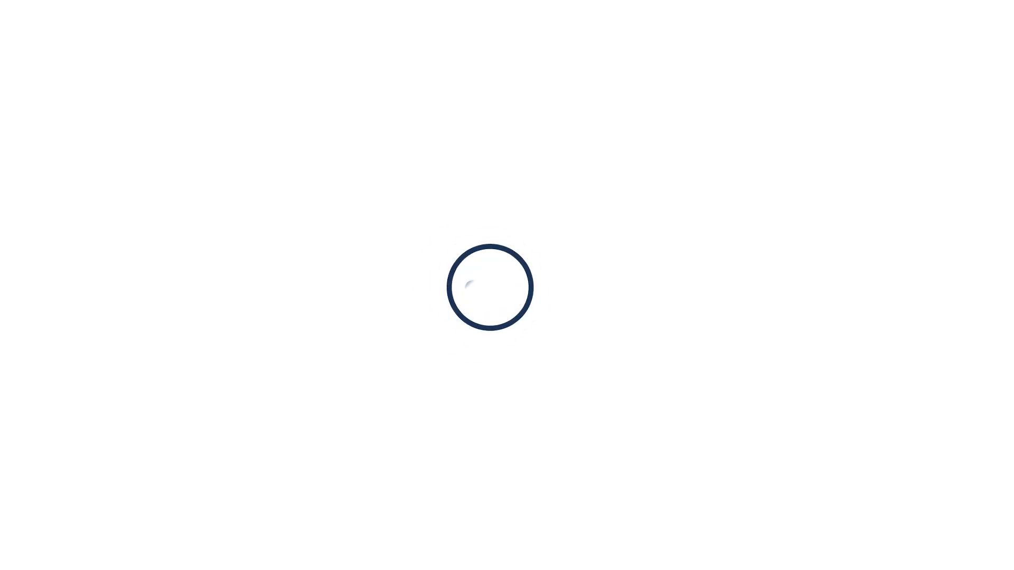